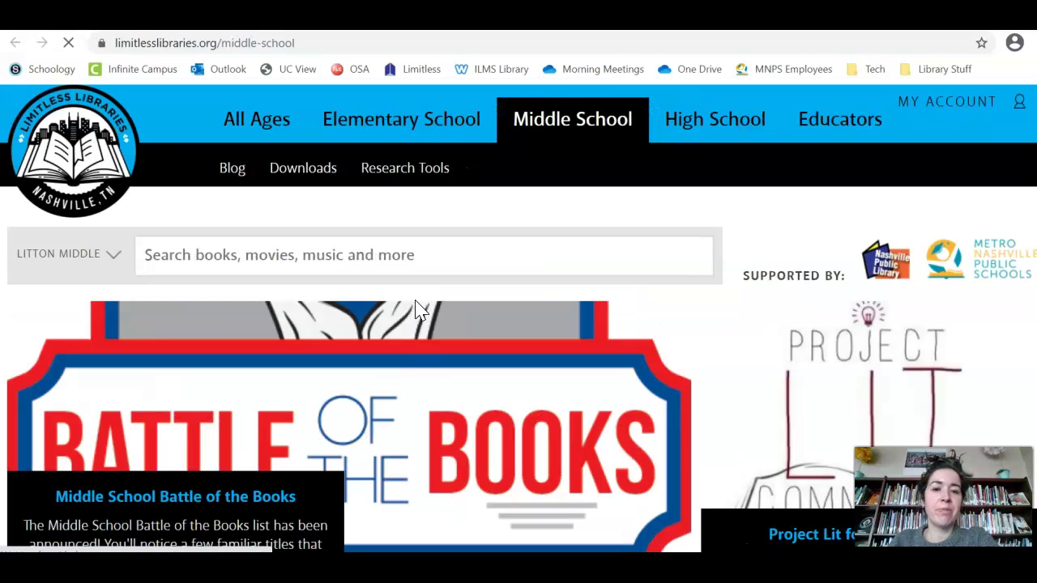
Sign in to the library account under My Account with the library card number and PIN
{"action": "left_click", "coordinate": [984, 103]}
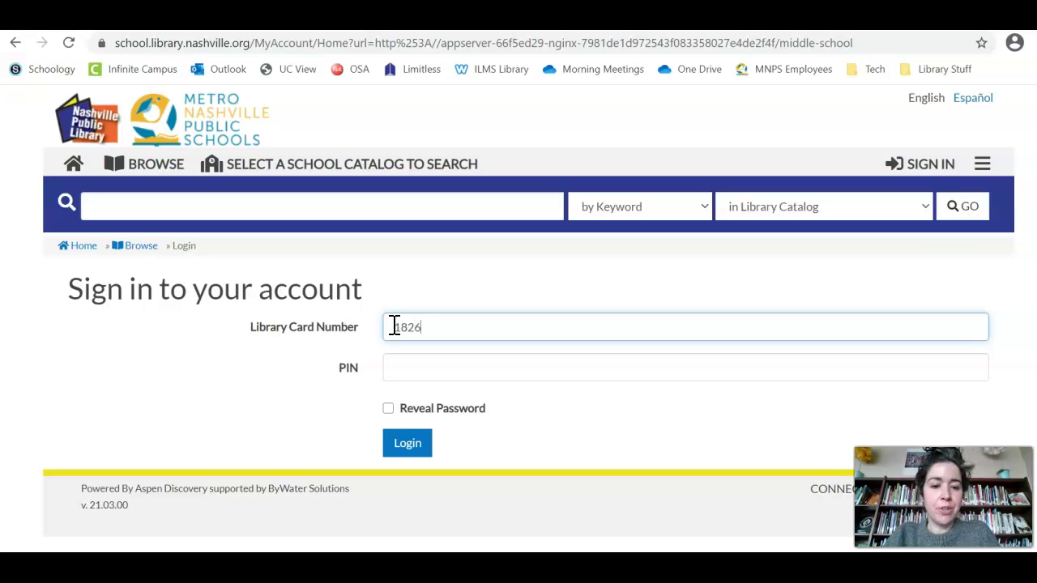
{"action": "key", "text": "Tab"}
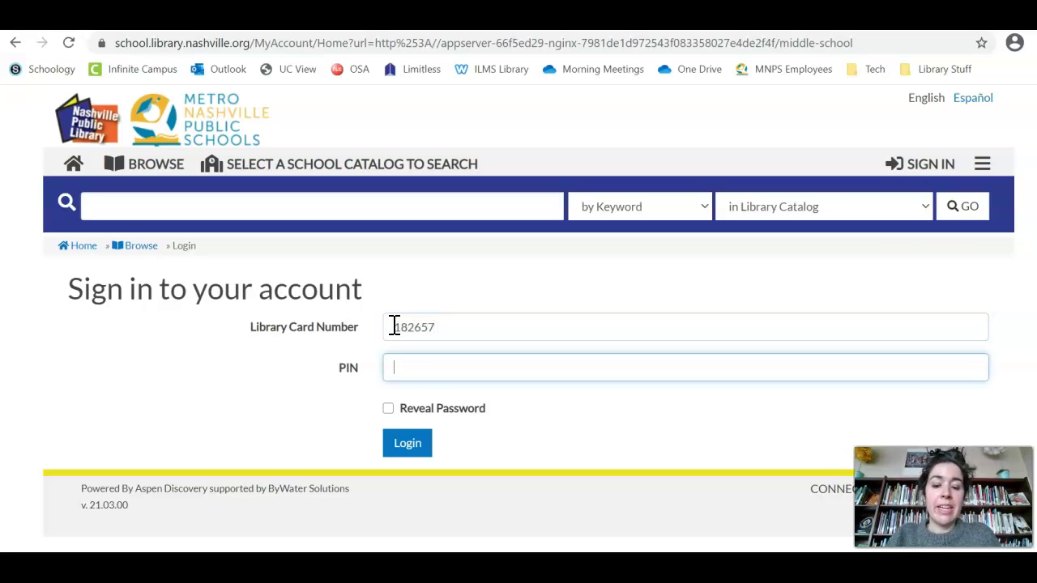
{"action": "left_click", "coordinate": [413, 452]}
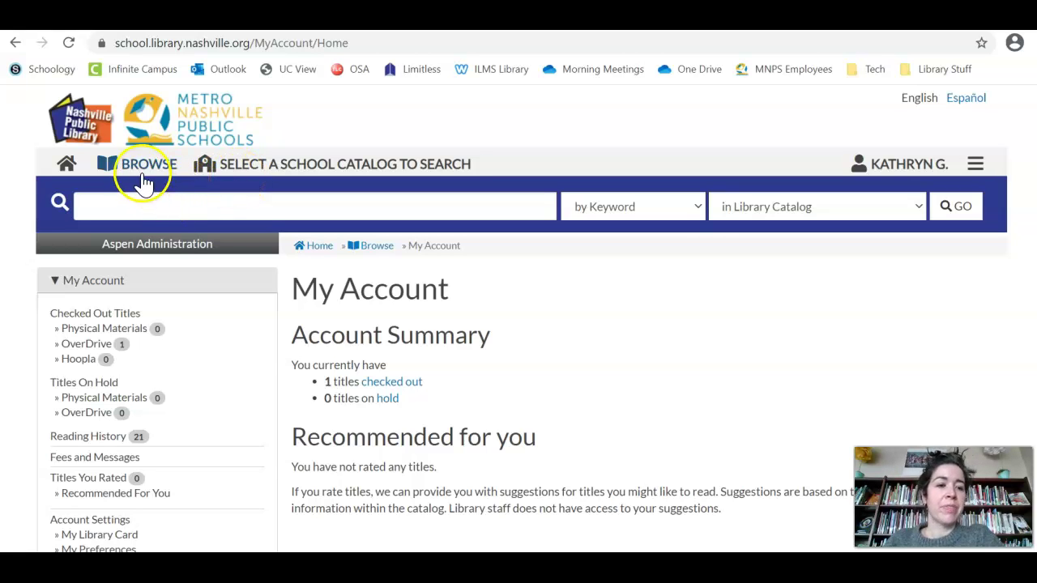
Search the catalog for 'Class Act' and browse the formats of Jerry Craft's Class act
{"action": "left_click", "coordinate": [129, 206]}
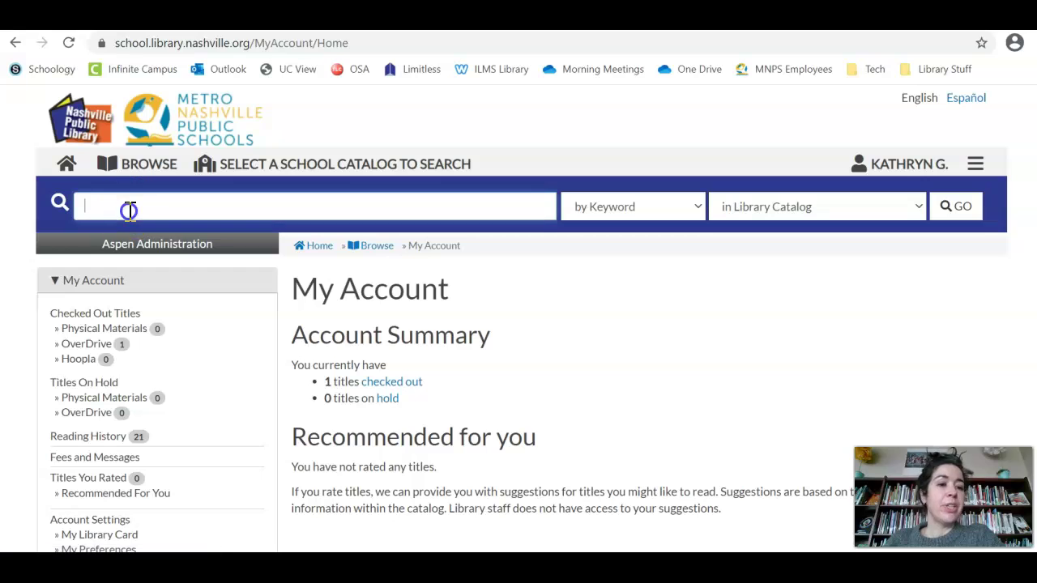
{"action": "type", "text": "Class A"}
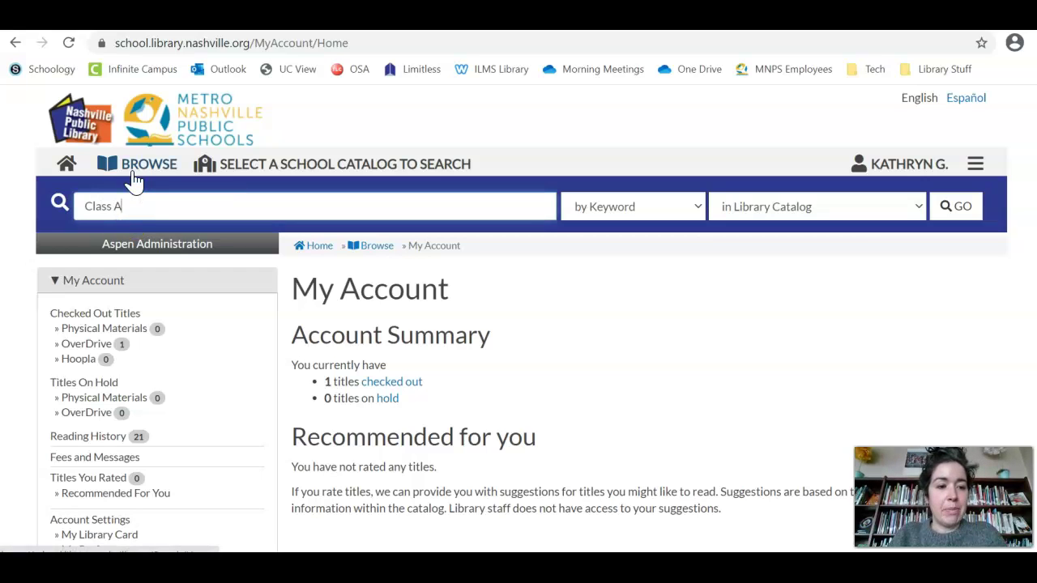
{"action": "type", "text": "ct"}
{"action": "key", "text": "Return"}
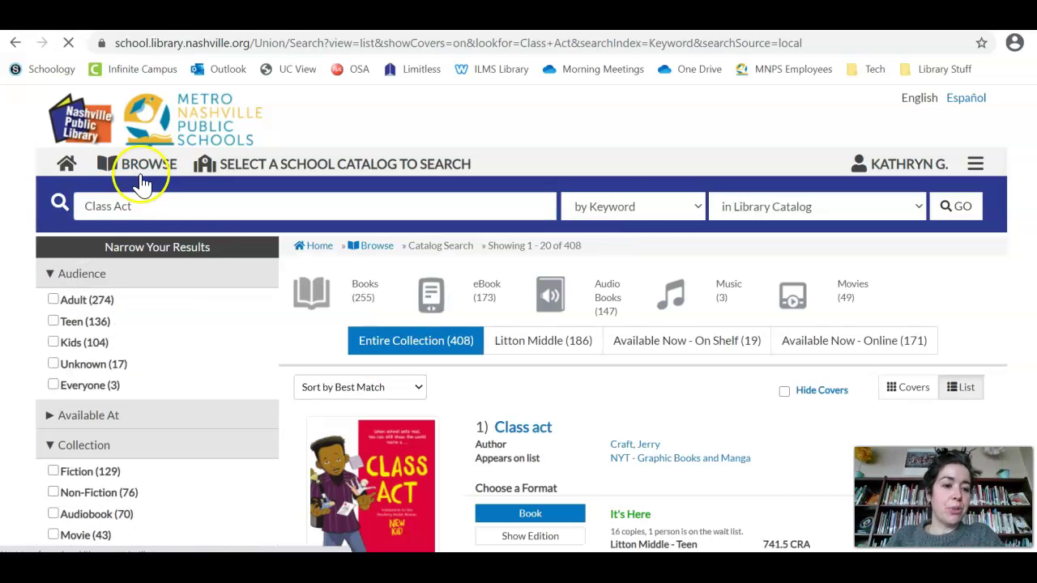
{"action": "scroll", "coordinate": [466, 322], "scroll_direction": "down", "scroll_amount": 2}
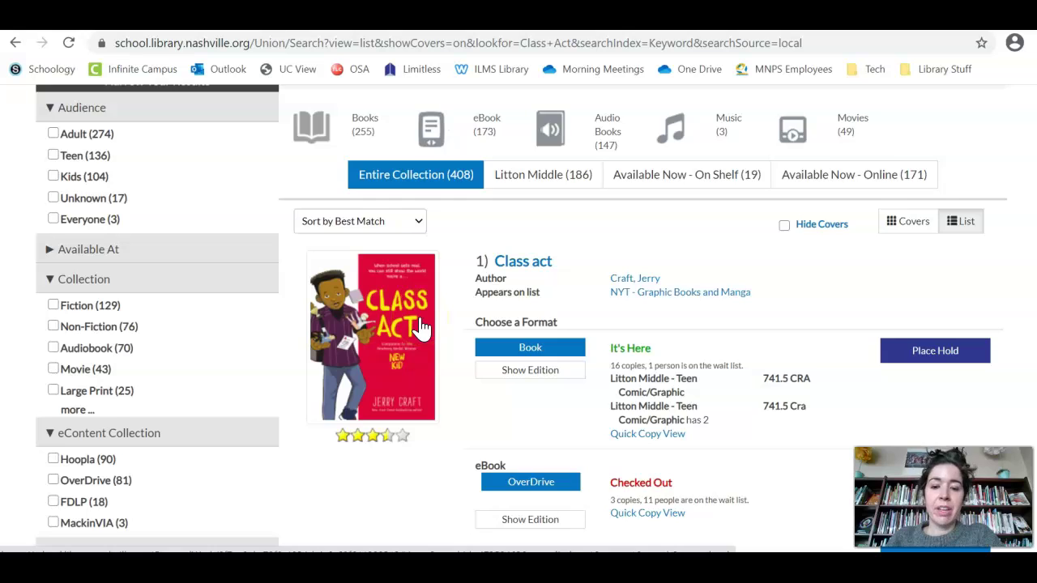
{"action": "scroll", "coordinate": [421, 325], "scroll_direction": "down", "scroll_amount": 1}
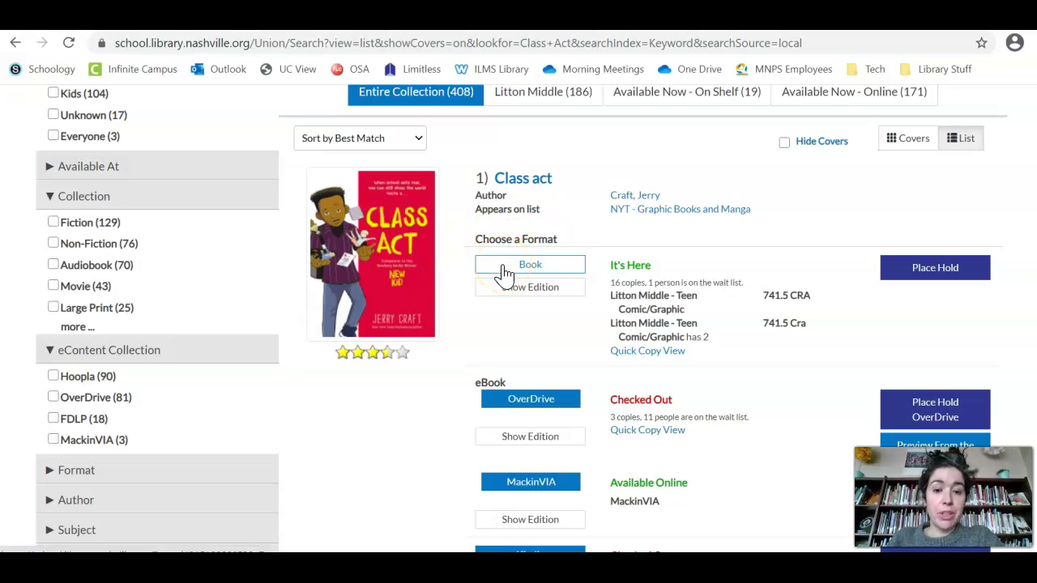
{"action": "scroll", "coordinate": [490, 263], "scroll_direction": "down", "scroll_amount": 2}
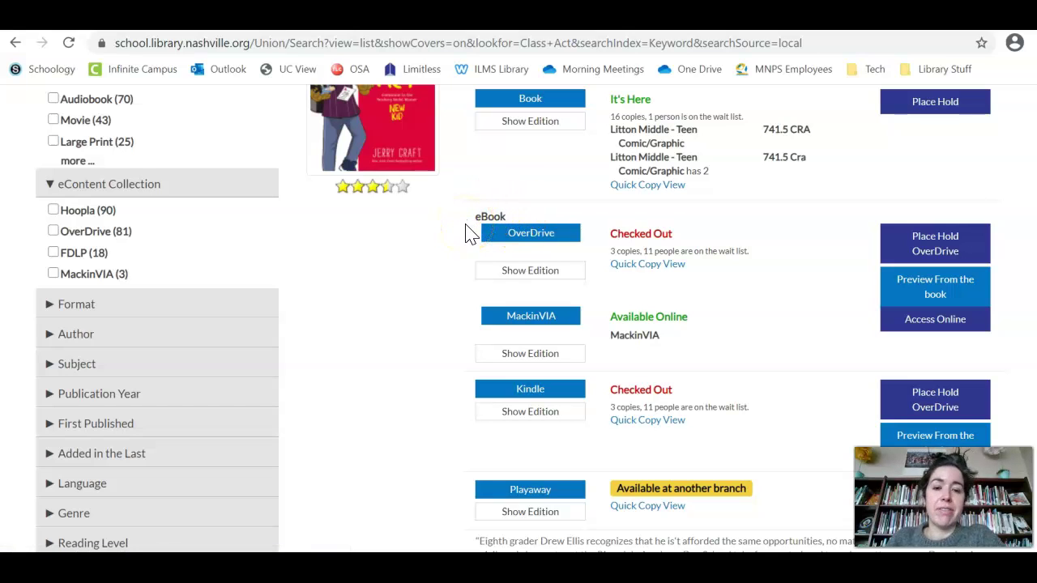
{"action": "scroll", "coordinate": [470, 233], "scroll_direction": "down", "scroll_amount": 2}
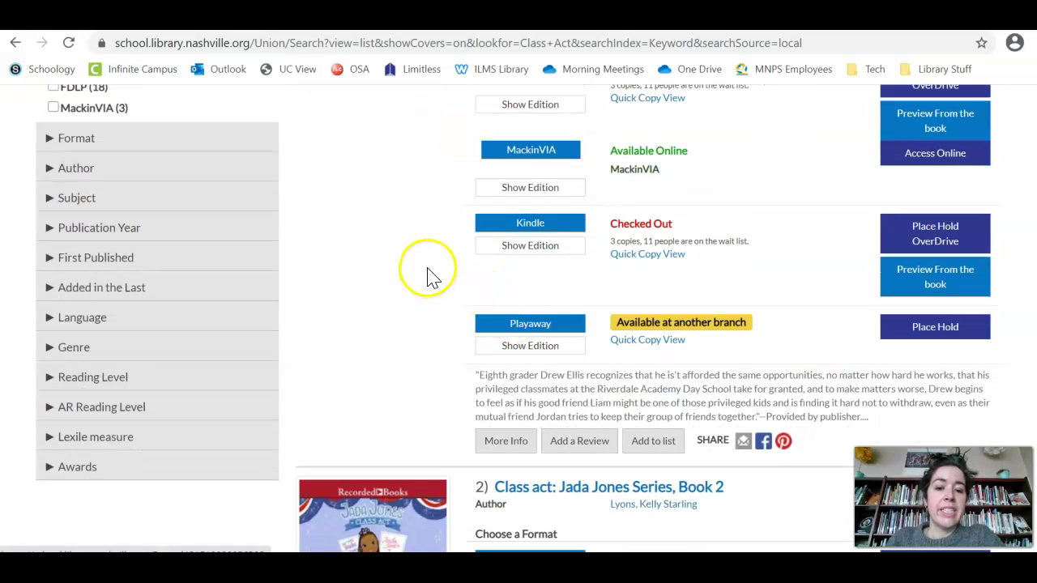
{"action": "scroll", "coordinate": [427, 273], "scroll_direction": "up", "scroll_amount": 3}
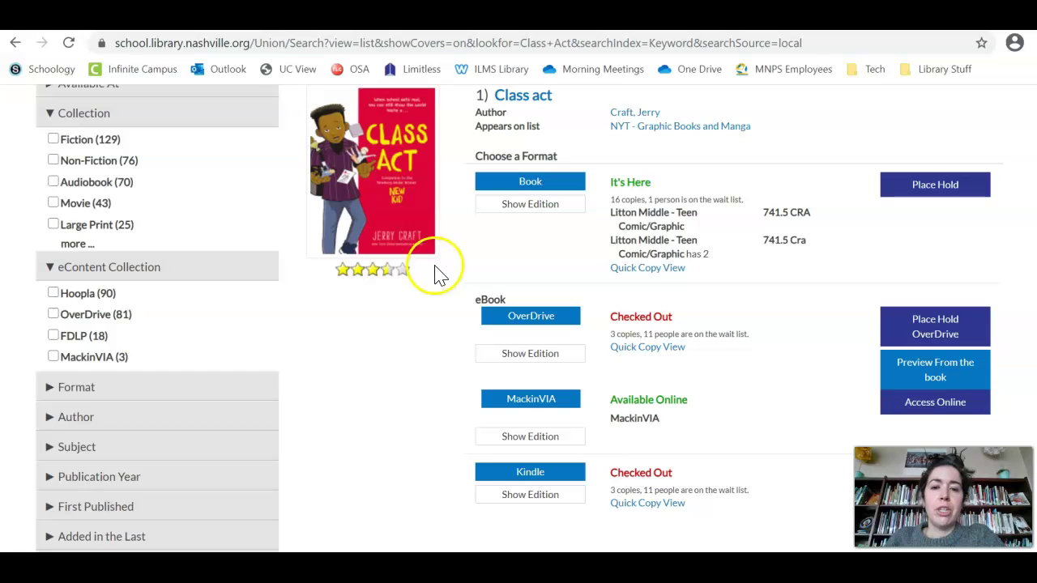
{"action": "scroll", "coordinate": [456, 262], "scroll_direction": "up", "scroll_amount": 2}
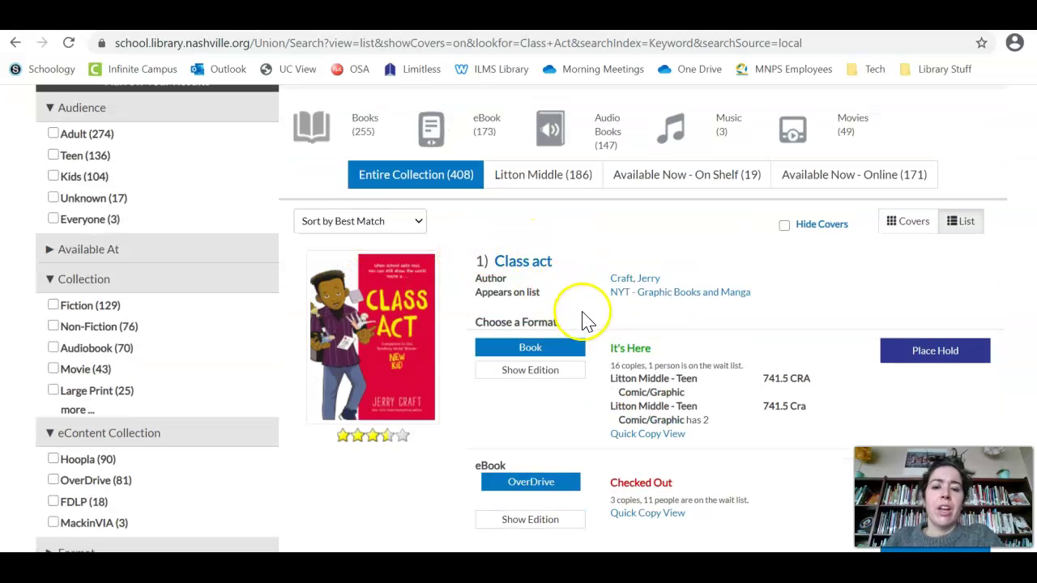
{"action": "scroll", "coordinate": [576, 324], "scroll_direction": "down", "scroll_amount": 1}
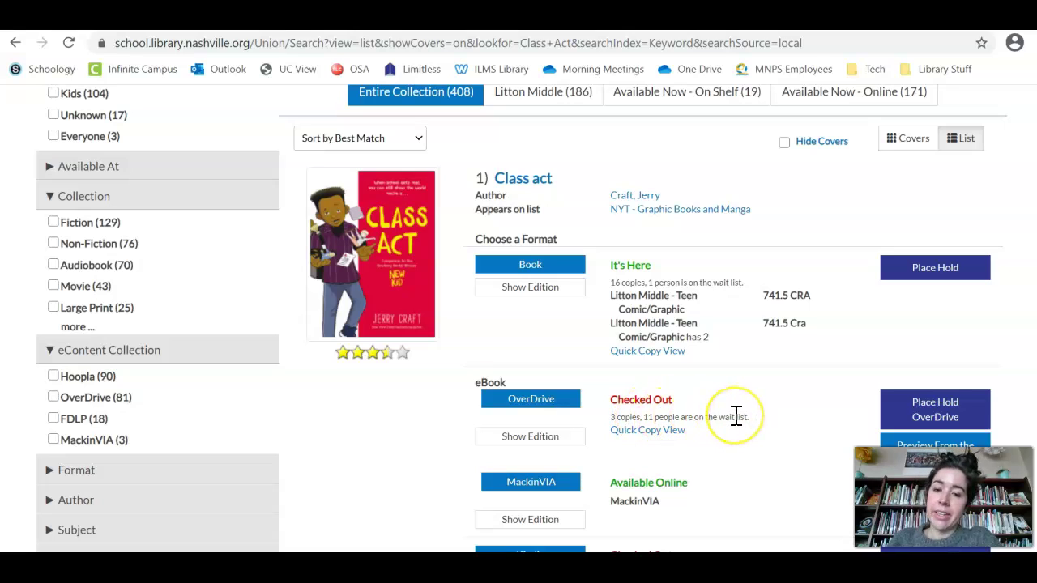
Place a hold on the Class act book for Litton Middle pickup, staying logged in afterward
{"action": "left_click", "coordinate": [936, 272]}
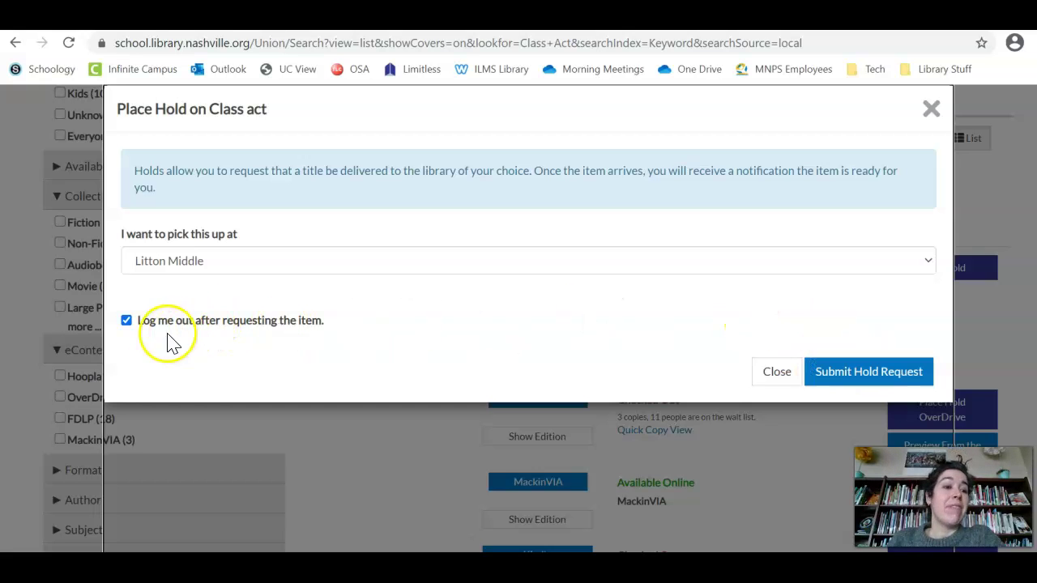
{"action": "left_click", "coordinate": [128, 320]}
{"action": "left_click", "coordinate": [875, 372]}
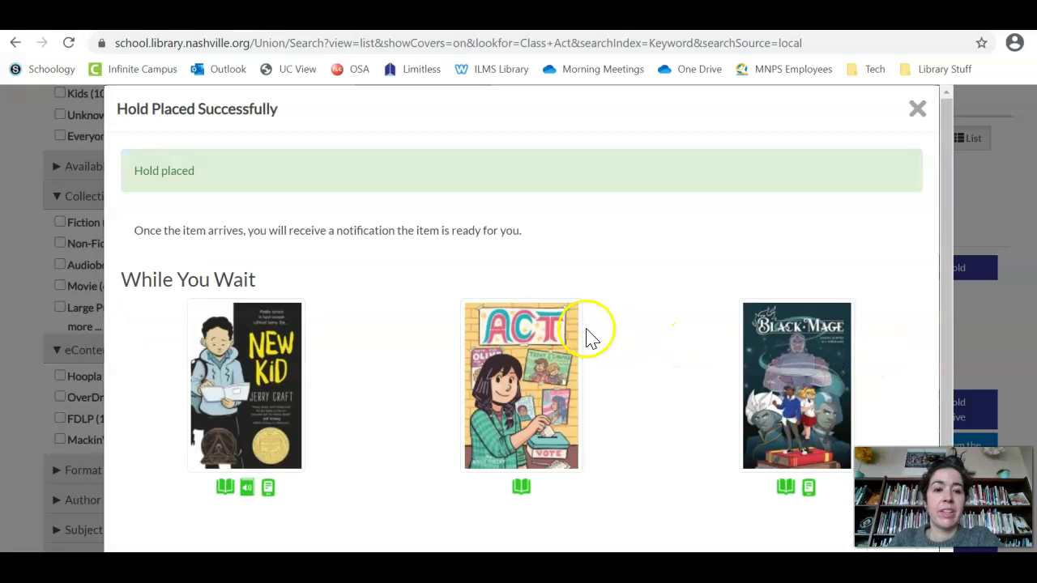
{"action": "scroll", "coordinate": [530, 328], "scroll_direction": "down", "scroll_amount": 1}
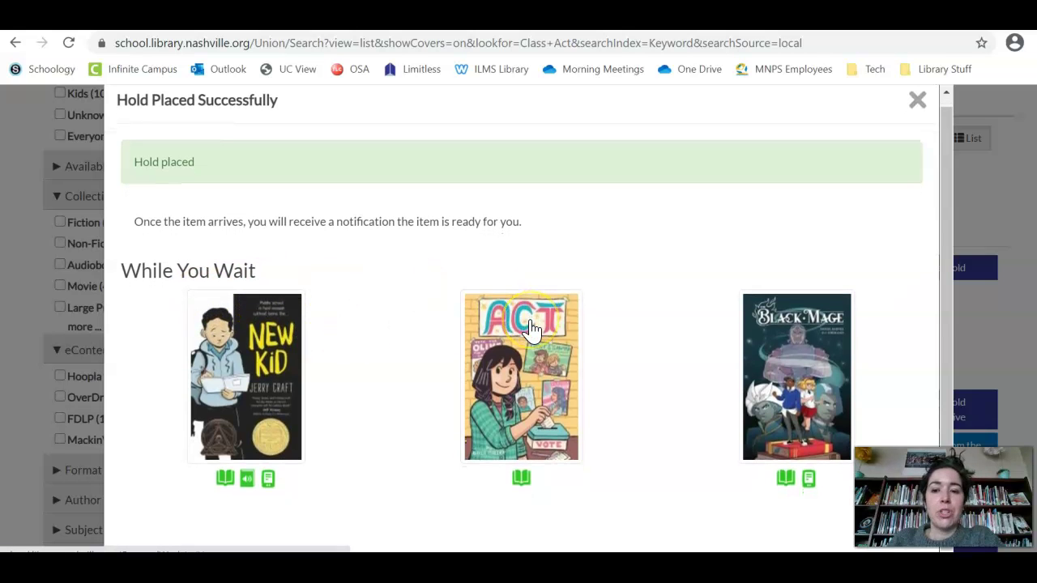
{"action": "scroll", "coordinate": [530, 328], "scroll_direction": "up", "scroll_amount": 1}
Close the hold confirmation and go to My Account, now showing 1 checked out and 1 on hold
{"action": "left_click", "coordinate": [918, 111]}
{"action": "scroll", "coordinate": [368, 259], "scroll_direction": "up", "scroll_amount": 3}
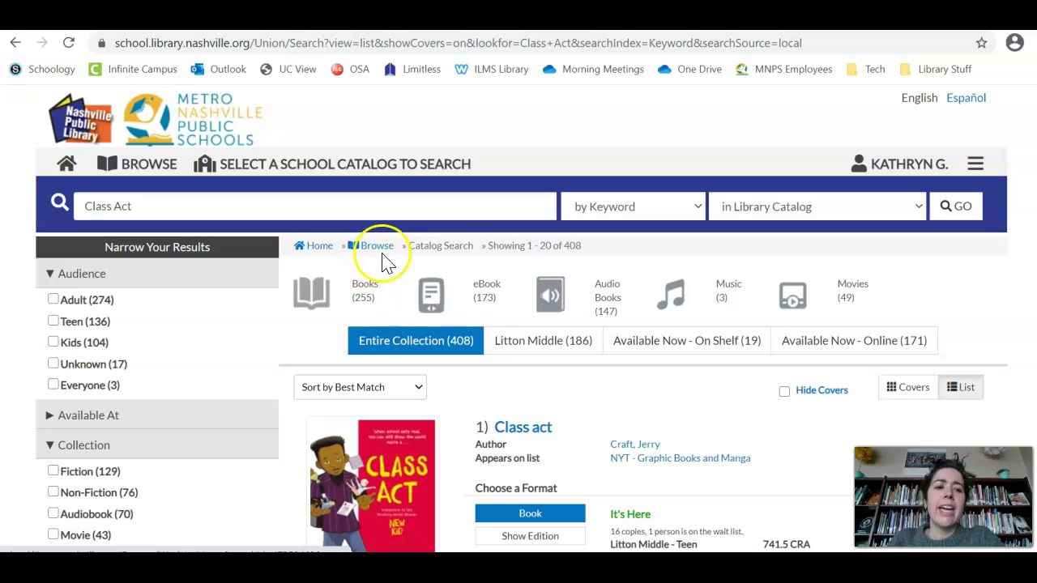
{"action": "left_click", "coordinate": [975, 166]}
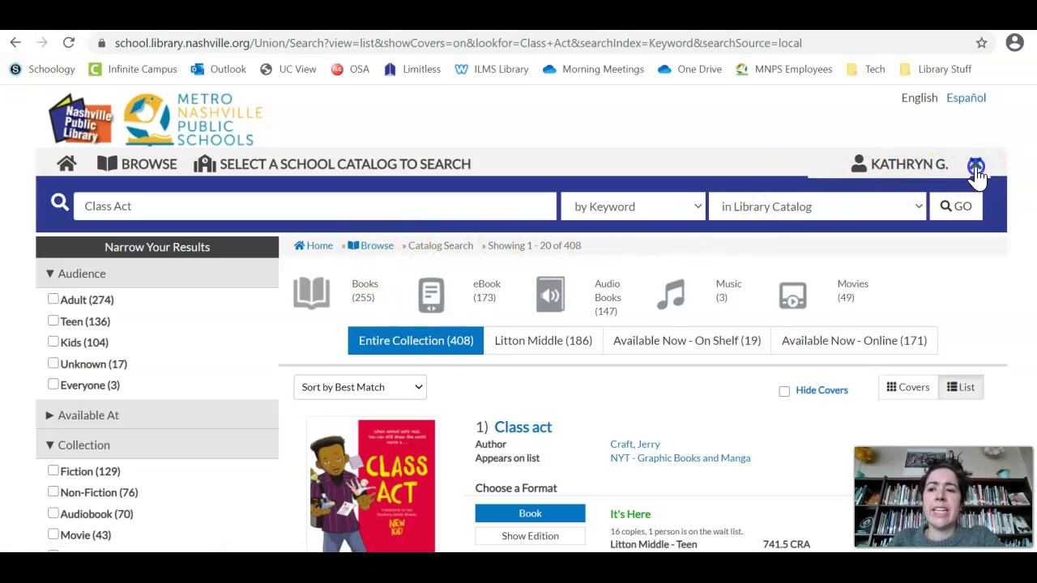
{"action": "left_click", "coordinate": [850, 196]}
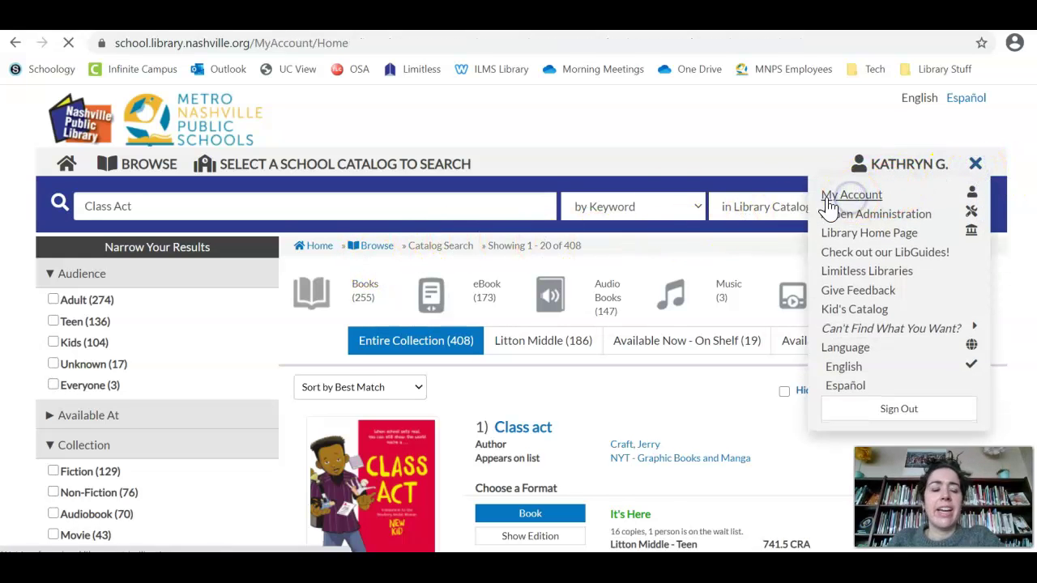
{"action": "scroll", "coordinate": [81, 259], "scroll_direction": "down", "scroll_amount": 2}
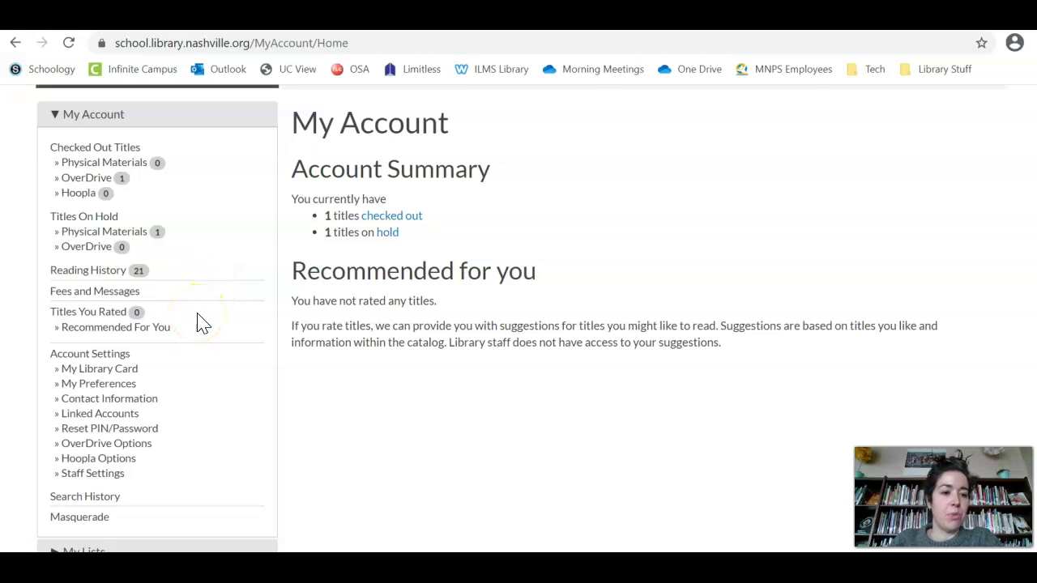
{"action": "scroll", "coordinate": [199, 271], "scroll_direction": "down", "scroll_amount": 1}
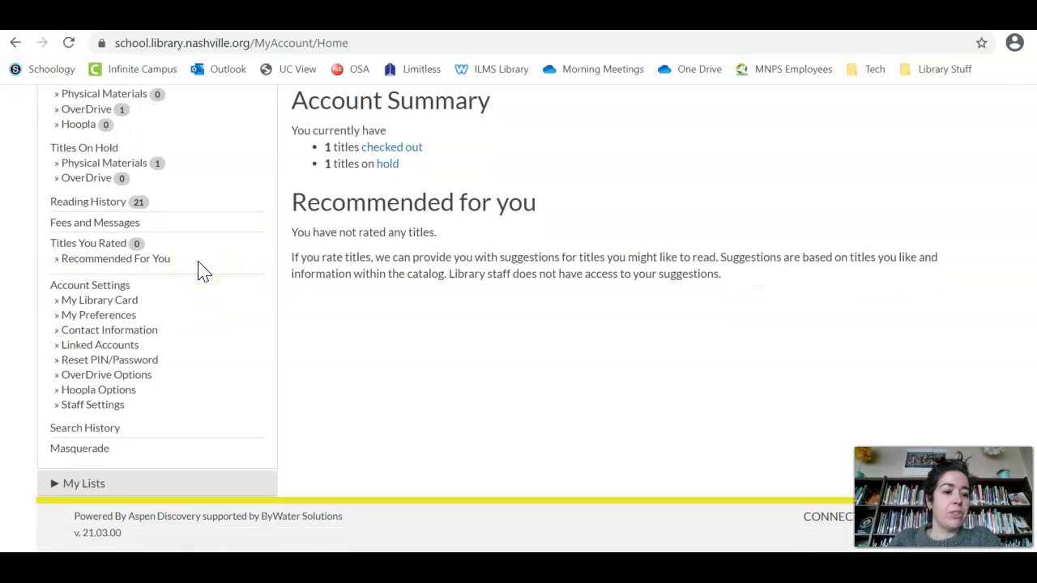
{"action": "scroll", "coordinate": [202, 270], "scroll_direction": "up", "scroll_amount": 1}
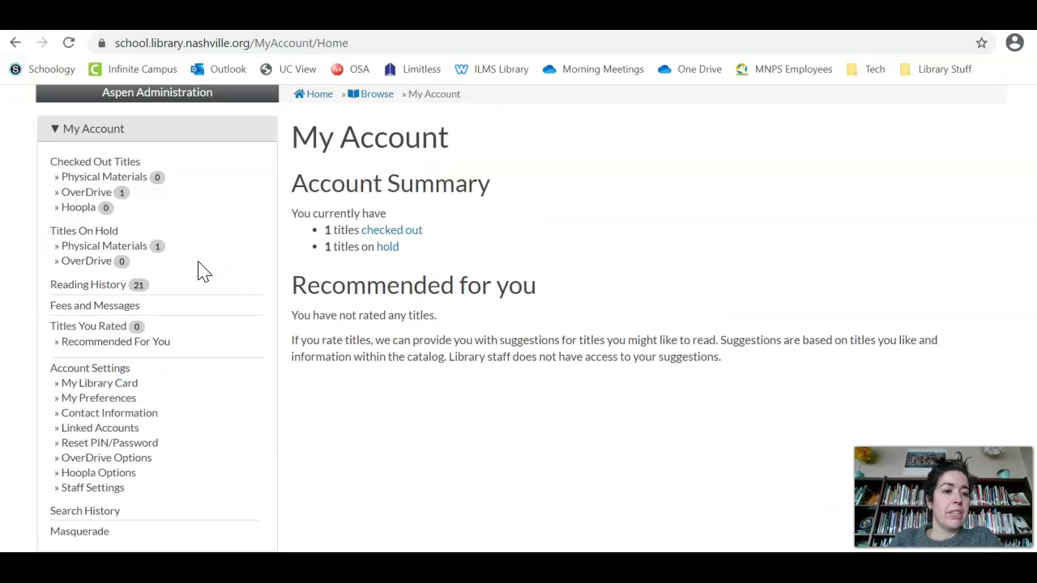
Open Titles On Hold and find Class act pending at queue position 2 for Litton Middle
{"action": "left_click", "coordinate": [100, 240]}
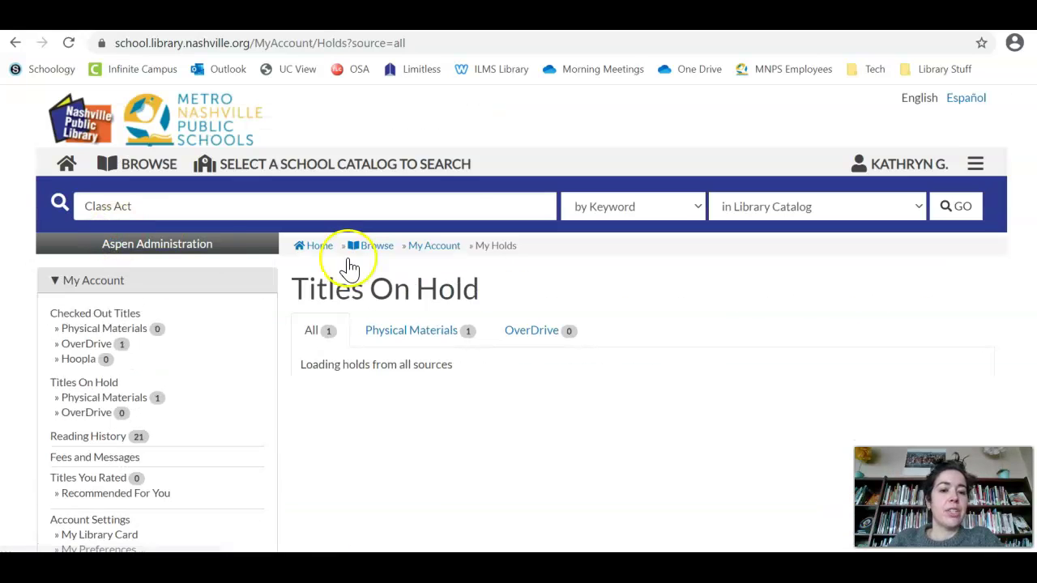
{"action": "scroll", "coordinate": [558, 316], "scroll_direction": "down", "scroll_amount": 1}
{"action": "scroll", "coordinate": [558, 316], "scroll_direction": "down", "scroll_amount": 3}
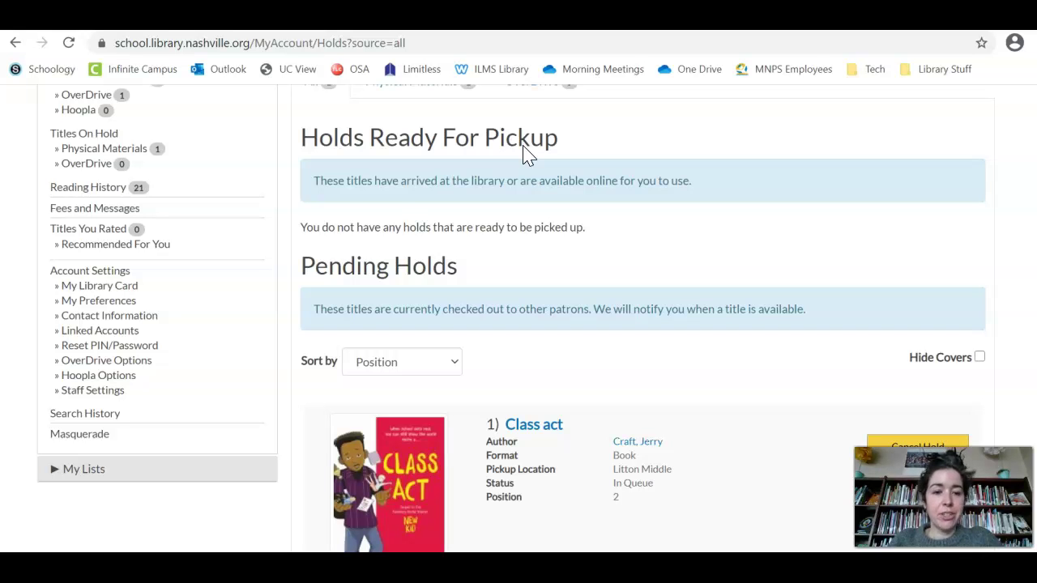
{"action": "scroll", "coordinate": [366, 227], "scroll_direction": "down", "scroll_amount": 2}
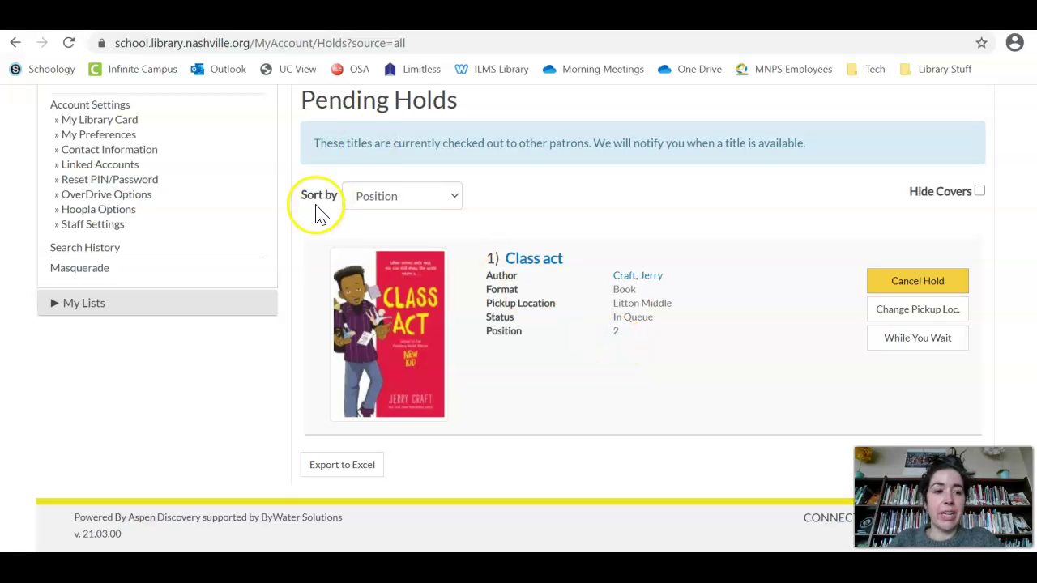
{"action": "scroll", "coordinate": [308, 272], "scroll_direction": "up", "scroll_amount": 4}
{"action": "scroll", "coordinate": [308, 271], "scroll_direction": "up", "scroll_amount": 2}
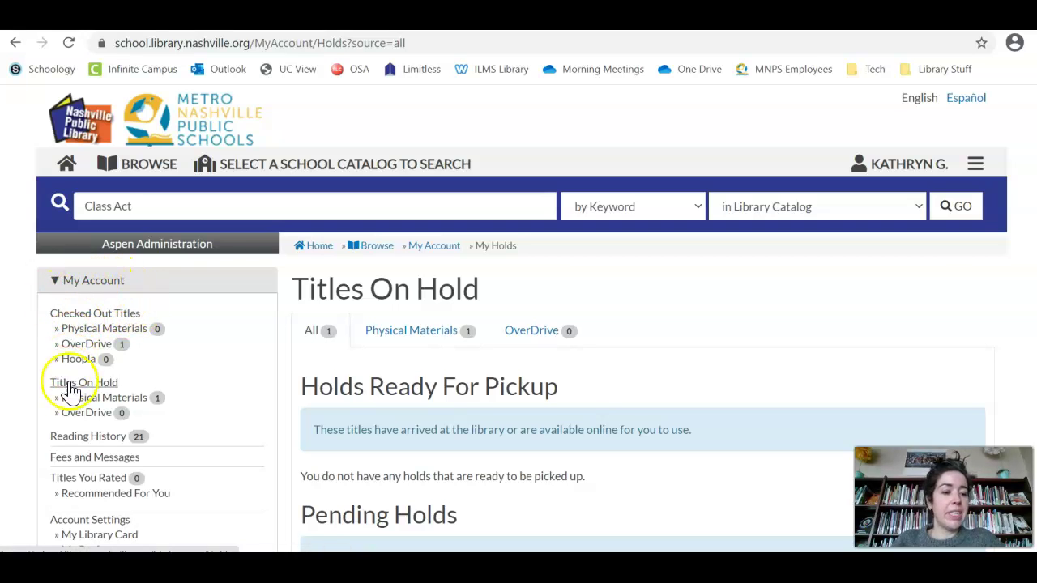
Review the Fees and Messages page, which reports no fees owed
{"action": "left_click", "coordinate": [80, 458]}
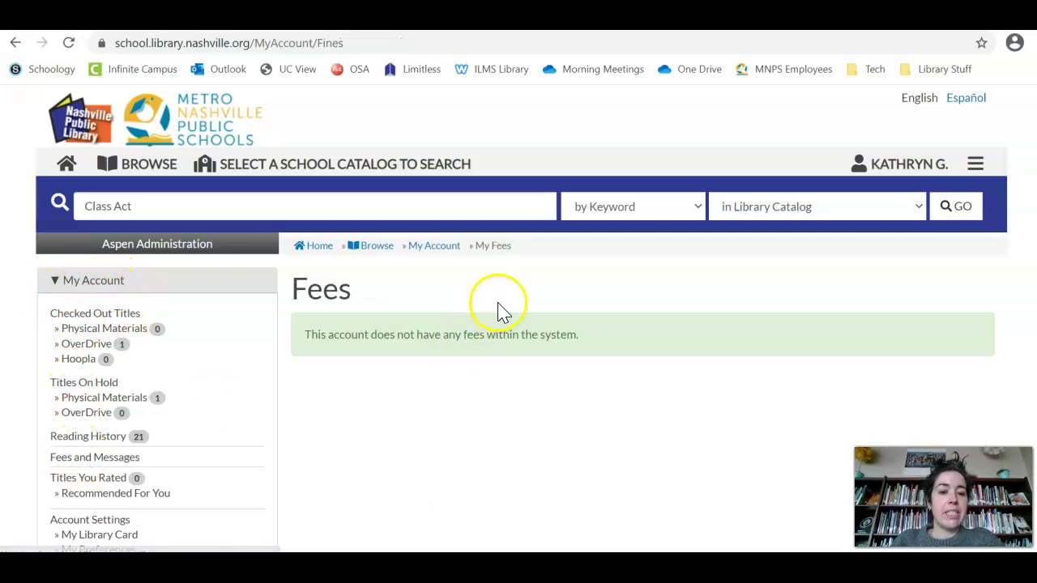
{"action": "scroll", "coordinate": [497, 307], "scroll_direction": "down", "scroll_amount": 2}
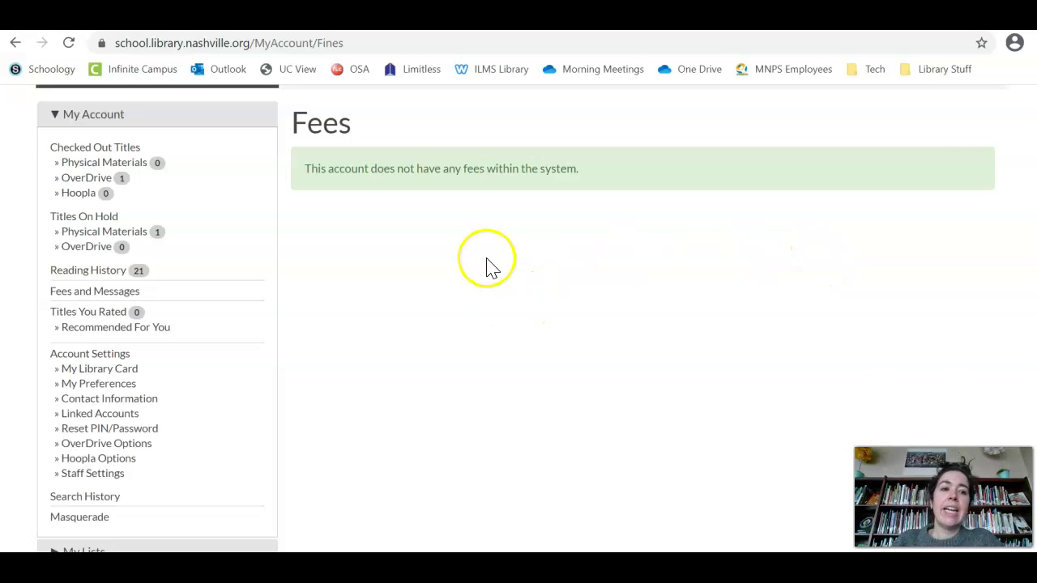
{"action": "scroll", "coordinate": [478, 290], "scroll_direction": "up", "scroll_amount": 3}
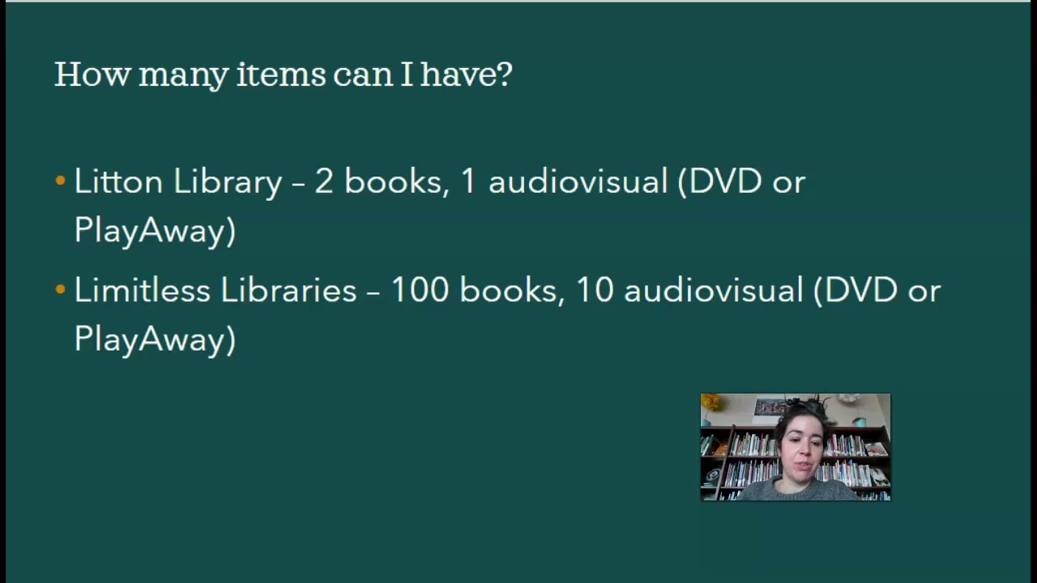
Advance to the MackinVia slide and launch MackinVIA from the Clever portal's Libraries section
{"action": "key", "text": "Right"}
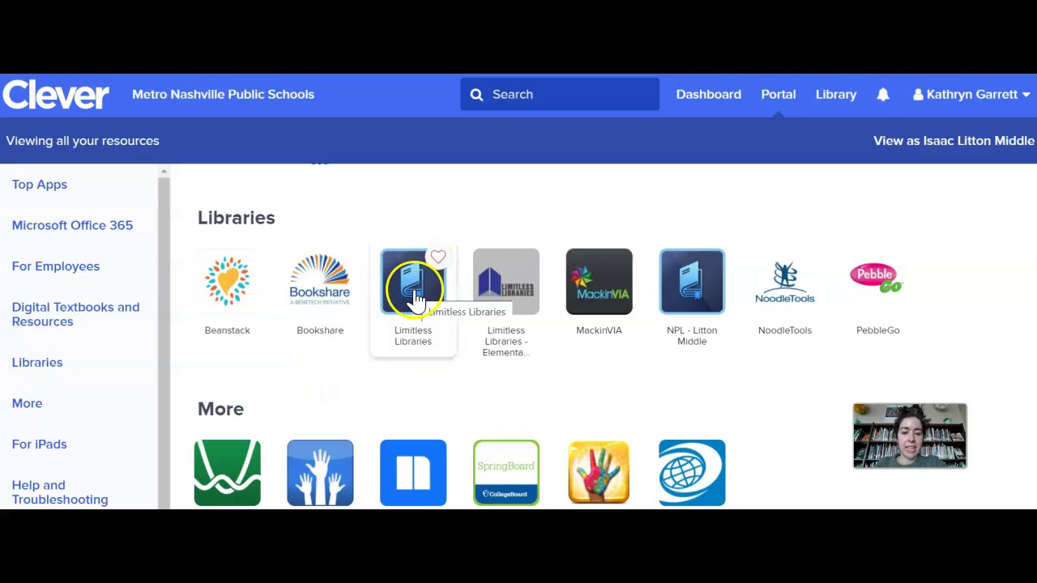
{"action": "left_click", "coordinate": [599, 283]}
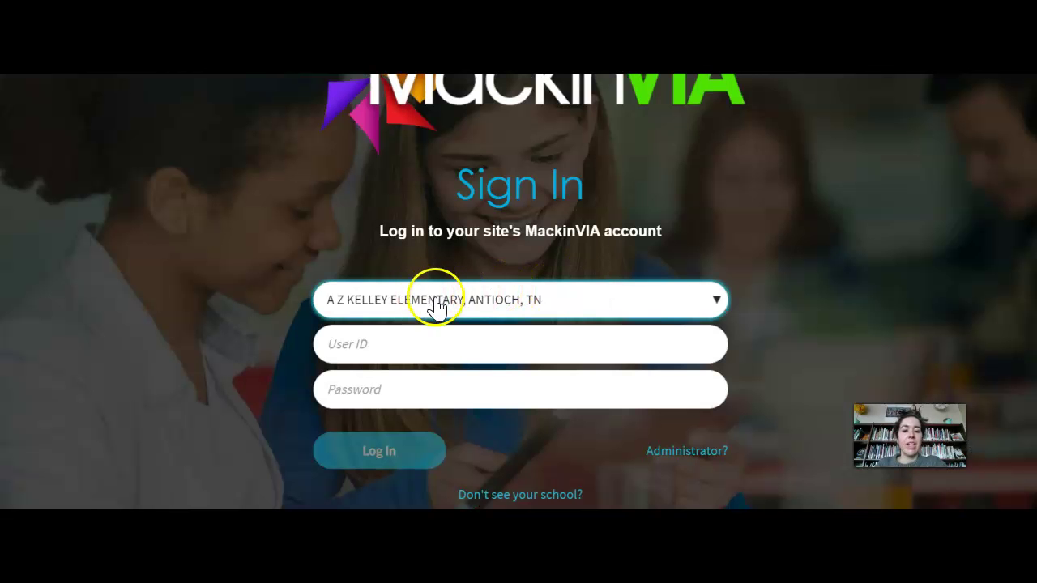
Choose LITTON MIDDLE SCHOOL, NASHVILLE, TN as the school on the MackinVIA sign-in form
{"action": "left_click", "coordinate": [435, 306]}
{"action": "scroll", "coordinate": [429, 207], "scroll_direction": "down", "scroll_amount": 20}
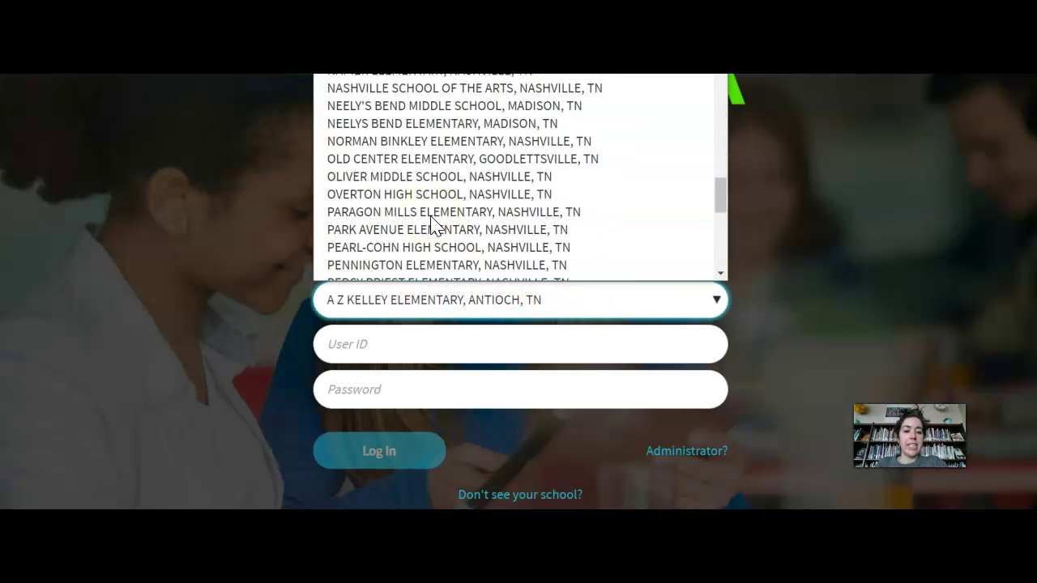
{"action": "scroll", "coordinate": [431, 223], "scroll_direction": "down", "scroll_amount": 12}
{"action": "scroll", "coordinate": [426, 225], "scroll_direction": "up", "scroll_amount": 20}
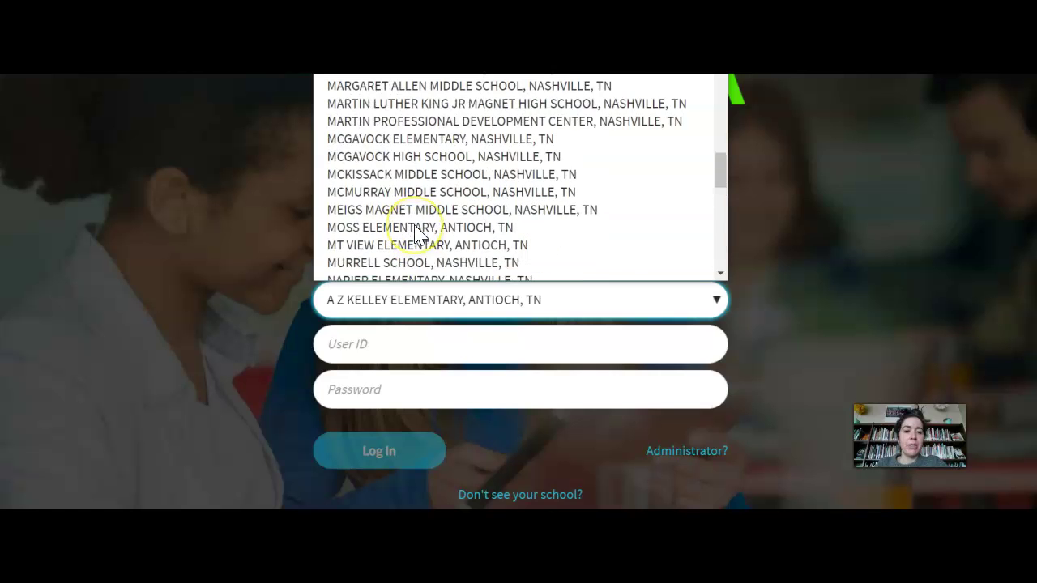
{"action": "scroll", "coordinate": [417, 227], "scroll_direction": "down", "scroll_amount": 6}
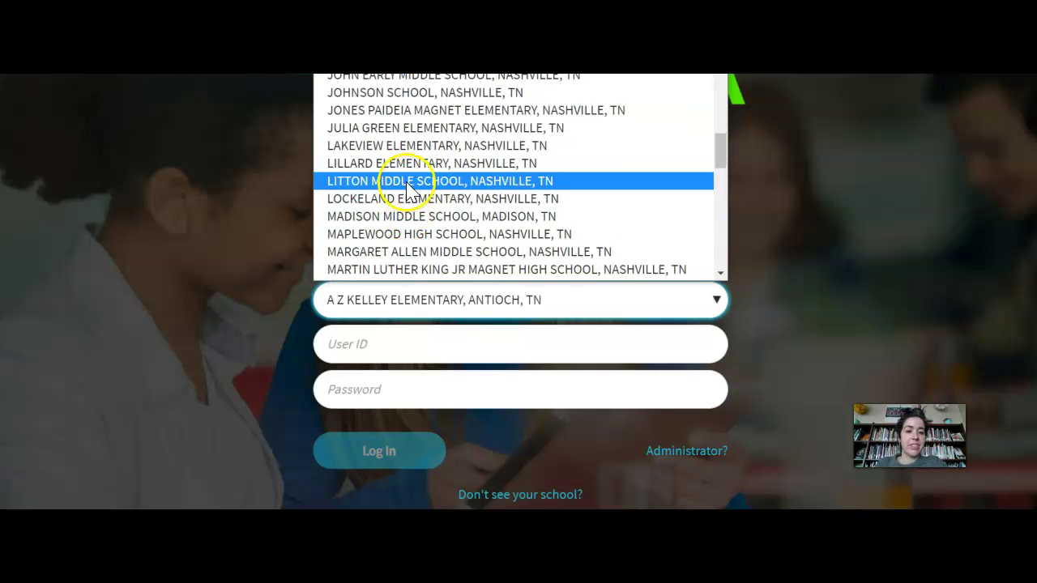
{"action": "left_click", "coordinate": [405, 181]}
Fill in the student User ID and password
{"action": "left_click", "coordinate": [386, 342]}
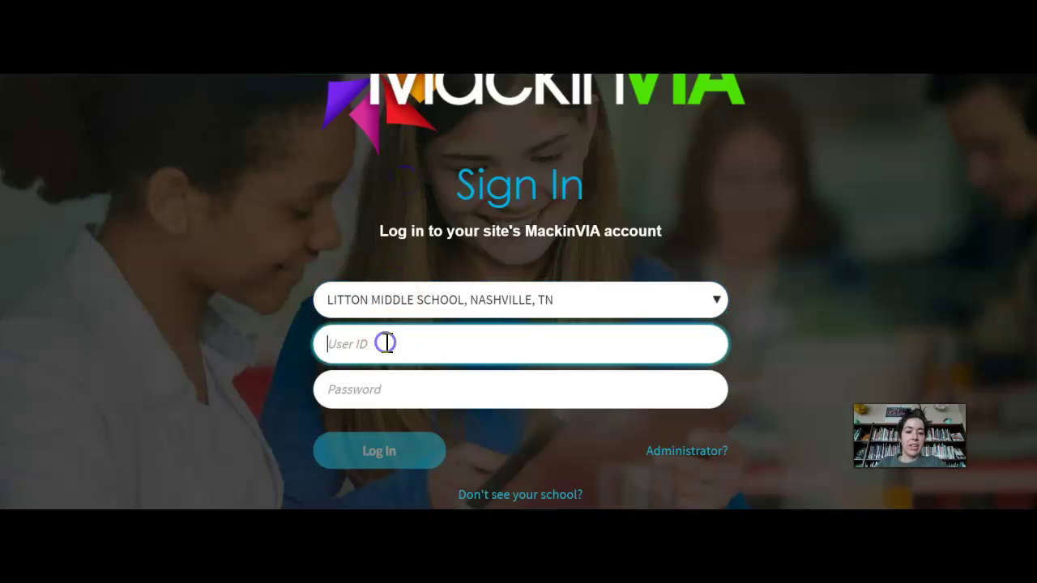
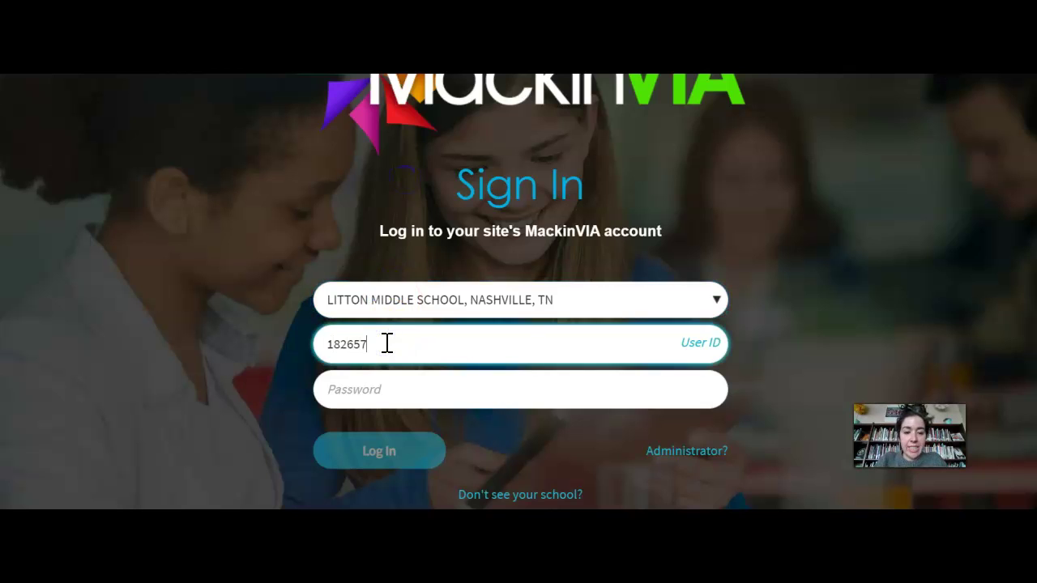
{"action": "key", "text": "Tab"}
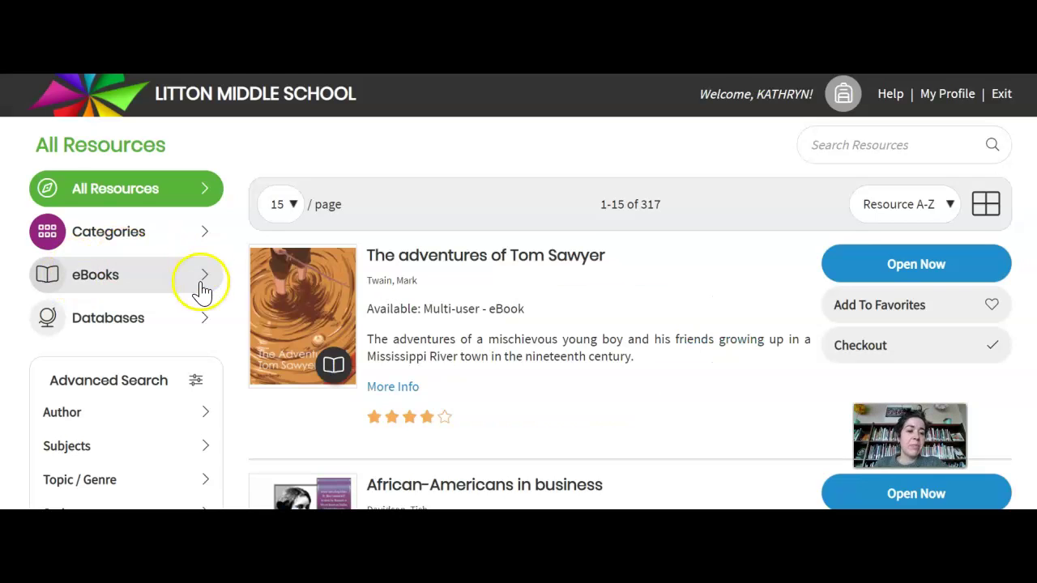
Filter the MackinVIA resources down to the eBooks collection
{"action": "scroll", "coordinate": [263, 267], "scroll_direction": "down", "scroll_amount": 4}
{"action": "scroll", "coordinate": [259, 259], "scroll_direction": "up", "scroll_amount": 4}
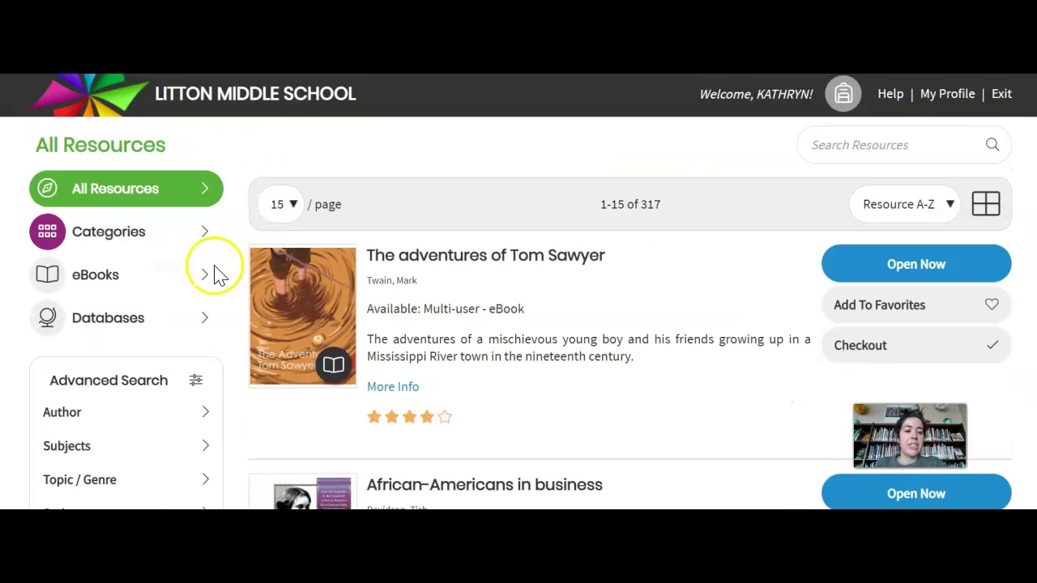
{"action": "left_click", "coordinate": [91, 279]}
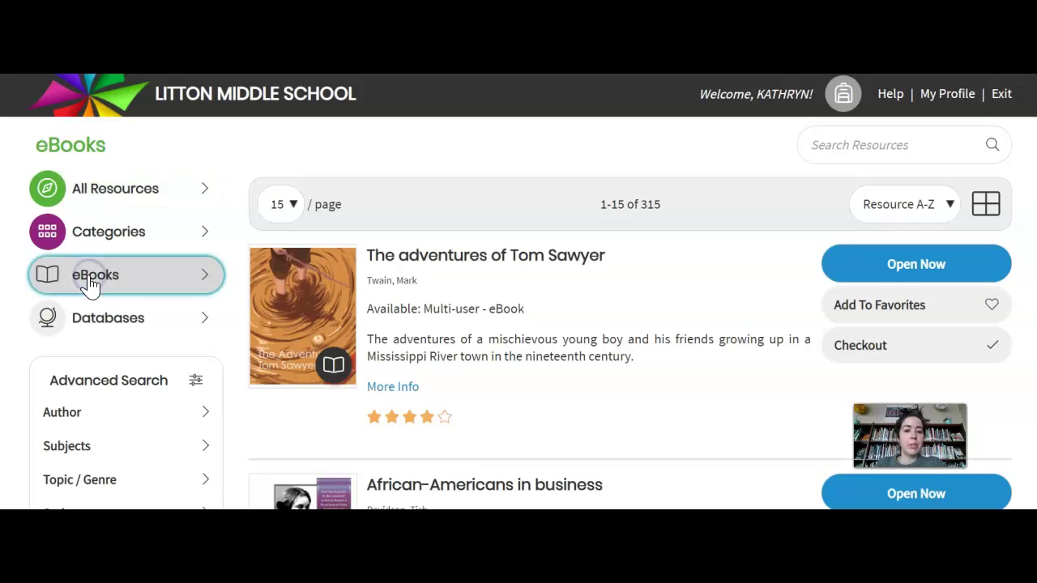
Browse the eBooks list and open Black brother, black brother in the reader
{"action": "scroll", "coordinate": [407, 297], "scroll_direction": "down", "scroll_amount": 5}
{"action": "scroll", "coordinate": [409, 296], "scroll_direction": "down", "scroll_amount": 5}
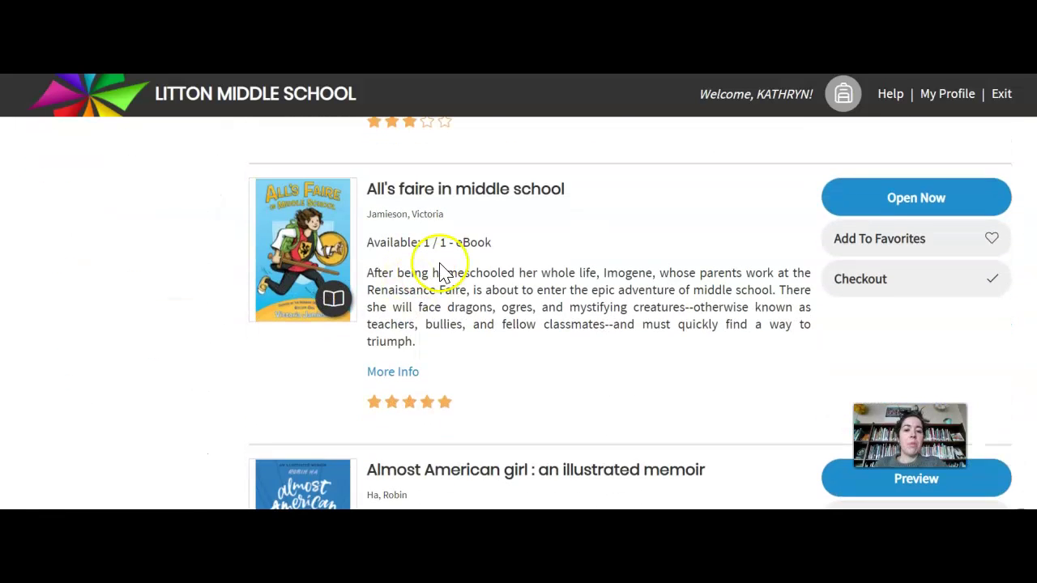
{"action": "scroll", "coordinate": [598, 279], "scroll_direction": "up", "scroll_amount": 2}
{"action": "scroll", "coordinate": [596, 280], "scroll_direction": "up", "scroll_amount": 8}
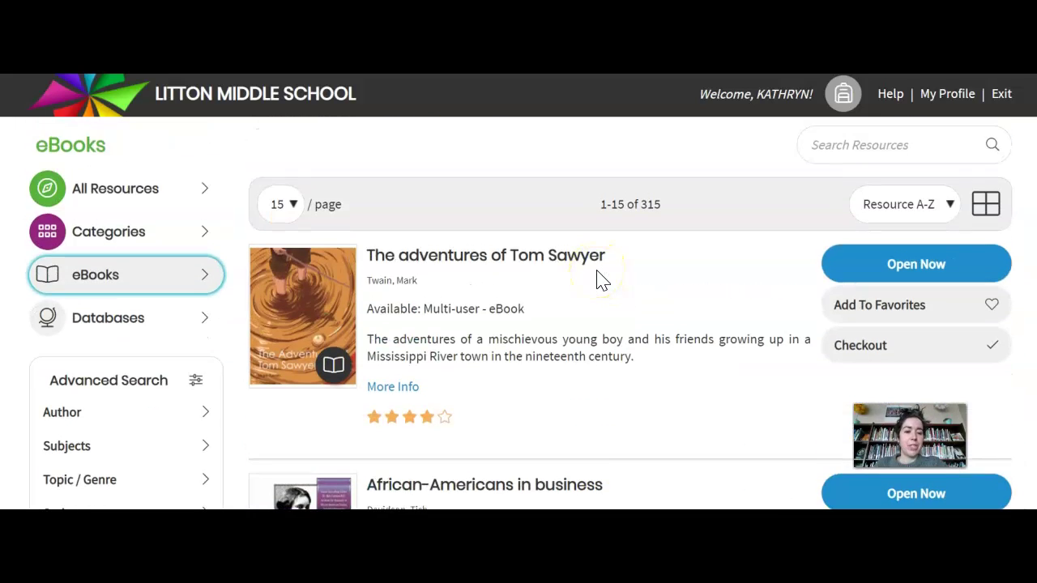
{"action": "scroll", "coordinate": [597, 279], "scroll_direction": "down", "scroll_amount": 10}
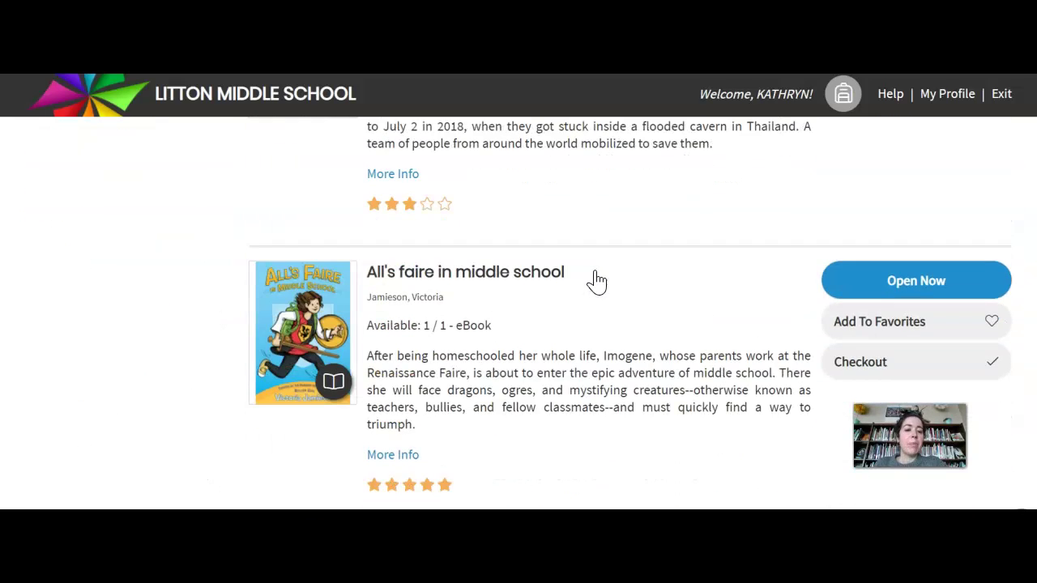
{"action": "scroll", "coordinate": [598, 279], "scroll_direction": "down", "scroll_amount": 2}
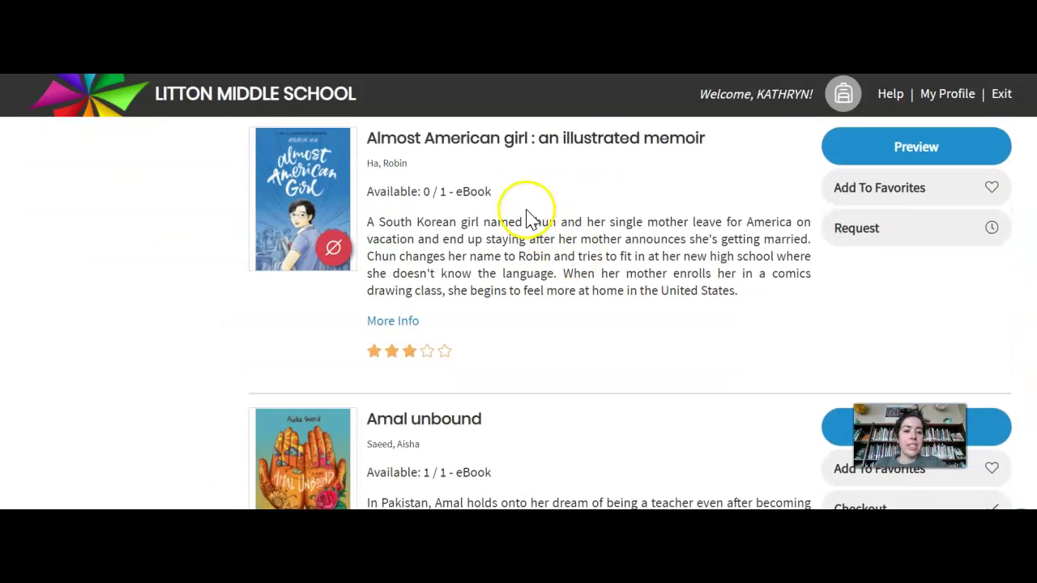
{"action": "scroll", "coordinate": [647, 229], "scroll_direction": "down", "scroll_amount": 3}
{"action": "scroll", "coordinate": [607, 229], "scroll_direction": "down", "scroll_amount": 4}
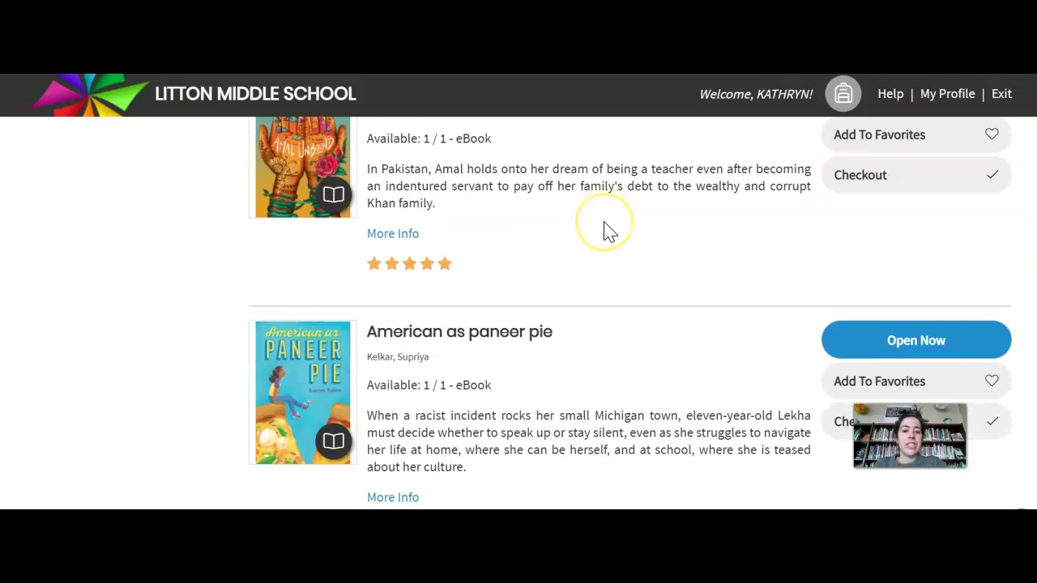
{"action": "scroll", "coordinate": [607, 230], "scroll_direction": "down", "scroll_amount": 3}
{"action": "scroll", "coordinate": [609, 231], "scroll_direction": "down", "scroll_amount": 2}
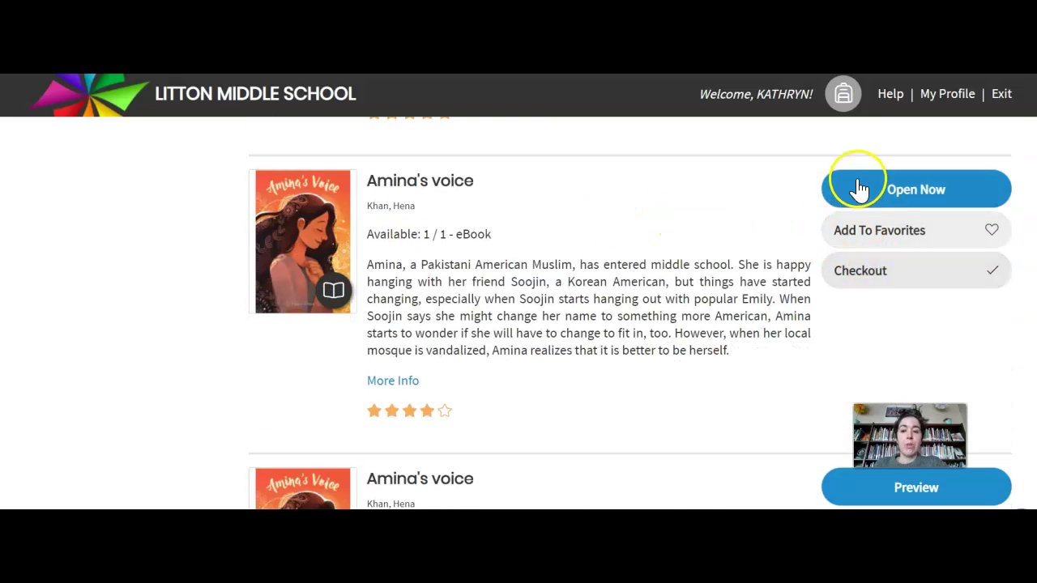
{"action": "scroll", "coordinate": [634, 276], "scroll_direction": "down", "scroll_amount": 4}
{"action": "scroll", "coordinate": [636, 275], "scroll_direction": "down", "scroll_amount": 3}
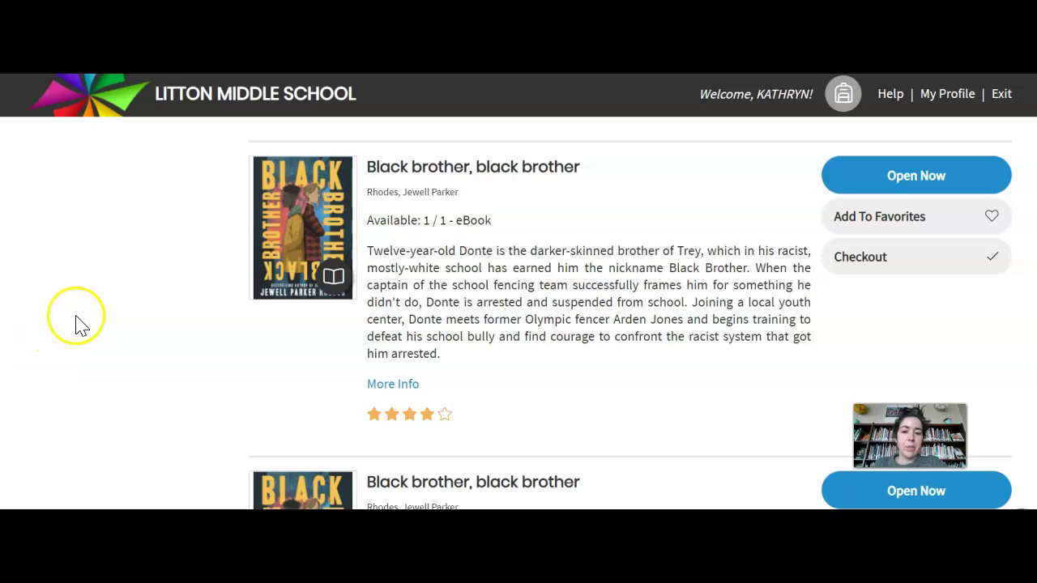
{"action": "left_click", "coordinate": [893, 173]}
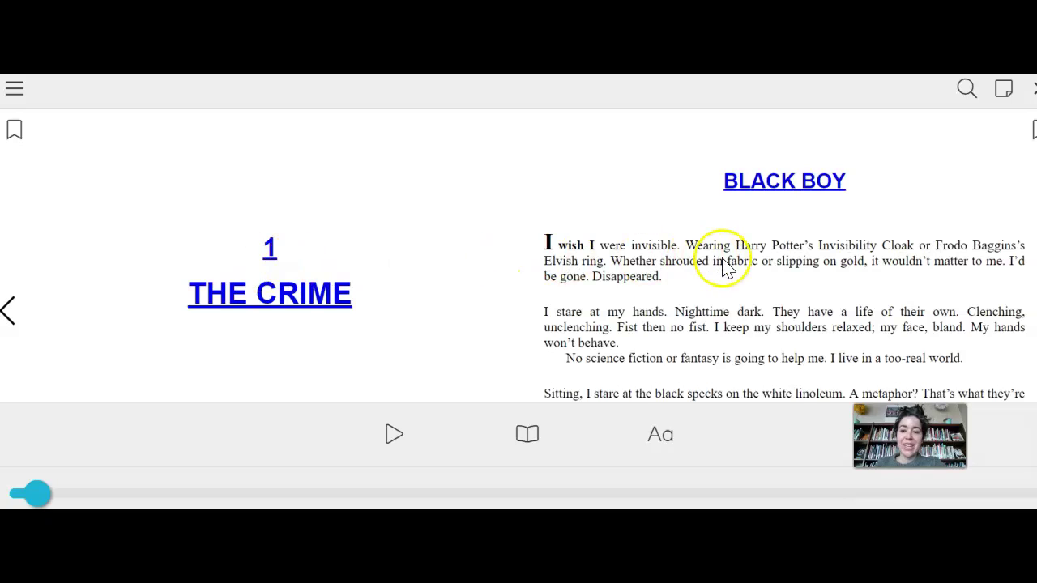
Page forward and back in Black brother, black brother, then exit the reader
{"action": "left_click", "coordinate": [726, 267]}
{"action": "key", "text": "Left"}
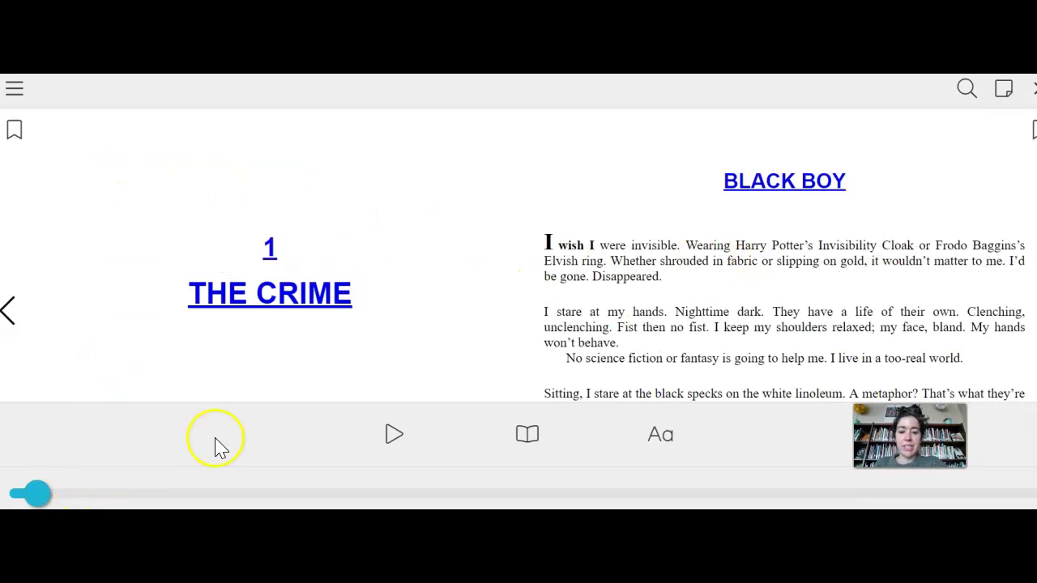
{"action": "left_click", "coordinate": [1033, 88]}
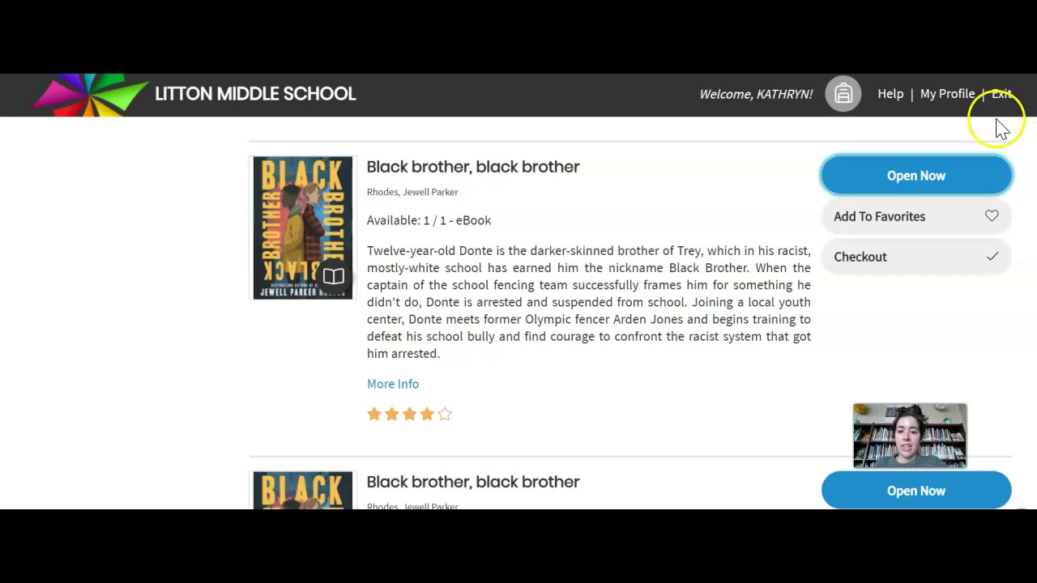
Check out the eBook 'Black brother, black brother' in MackinVIA for a 7-day loan
{"action": "left_click", "coordinate": [895, 267]}
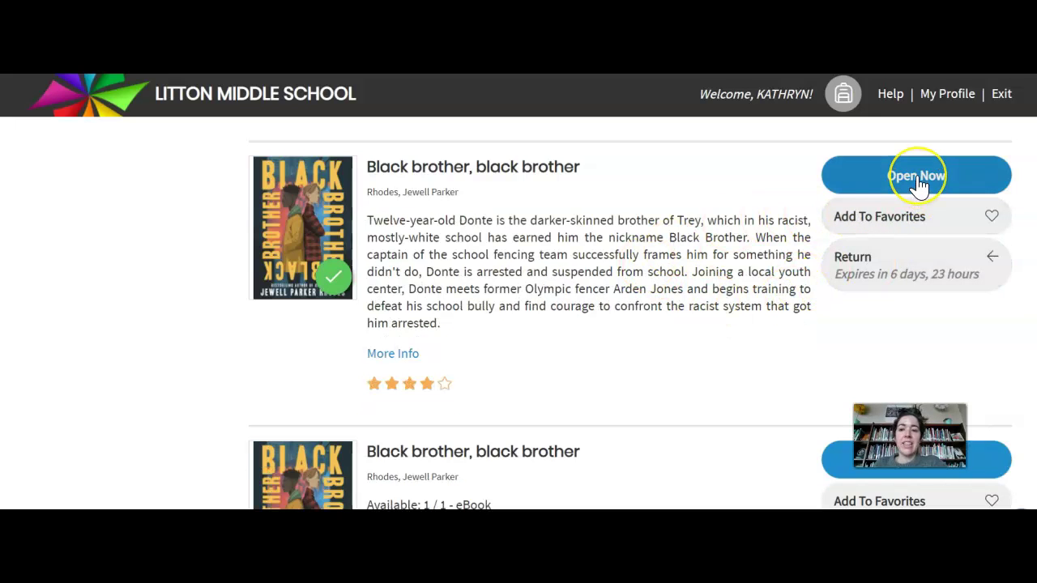
{"action": "left_click", "coordinate": [396, 348]}
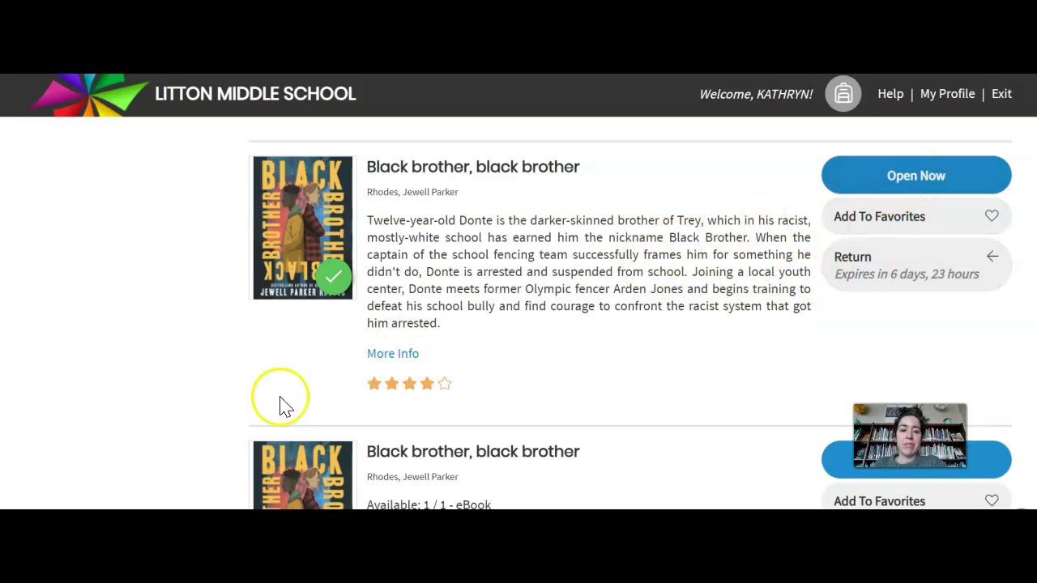